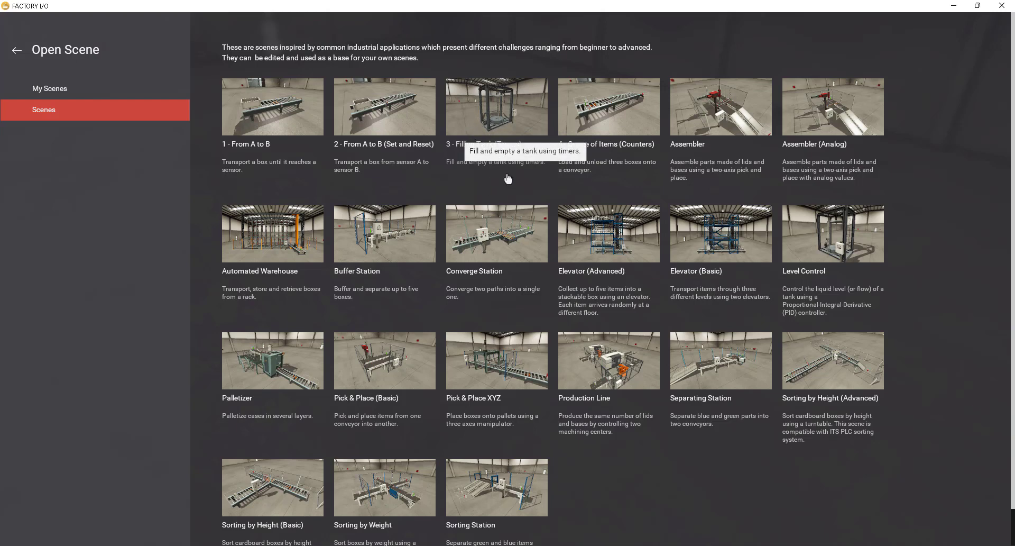
# Open the 3 - Filling Tank (Timers) scene and pin the control box's Fill and Discharge tags to the scene view.
pyautogui.click(494, 124)
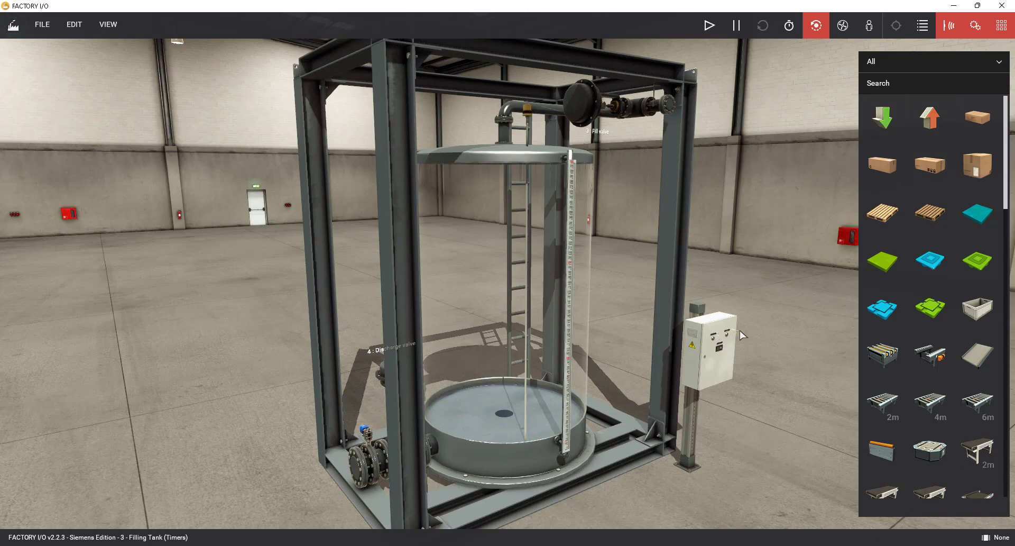
pyautogui.scroll(3, 782, 349)
pyautogui.scroll(1, 782, 348)
pyautogui.moveTo(594, 411); pyautogui.dragTo(339, 256)
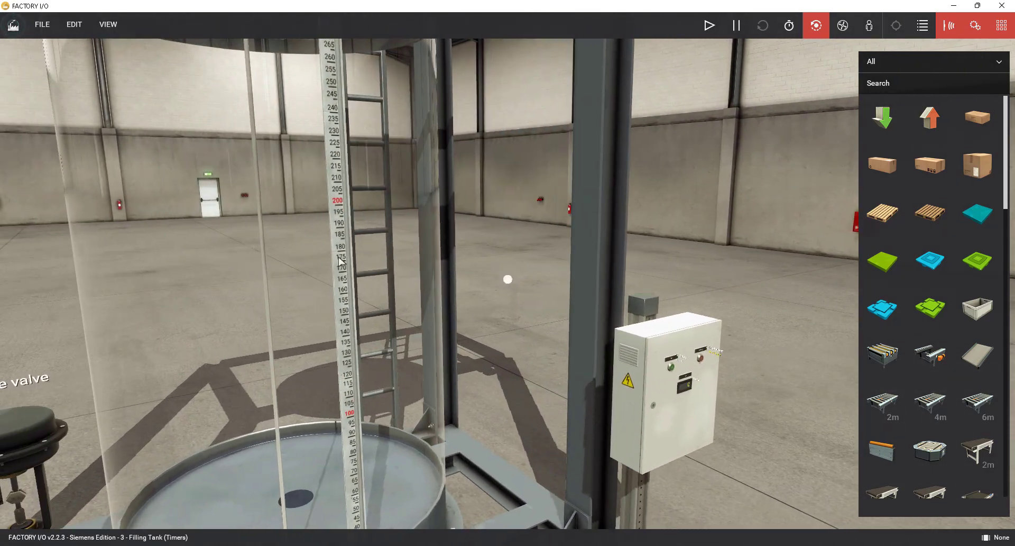
pyautogui.click(681, 364)
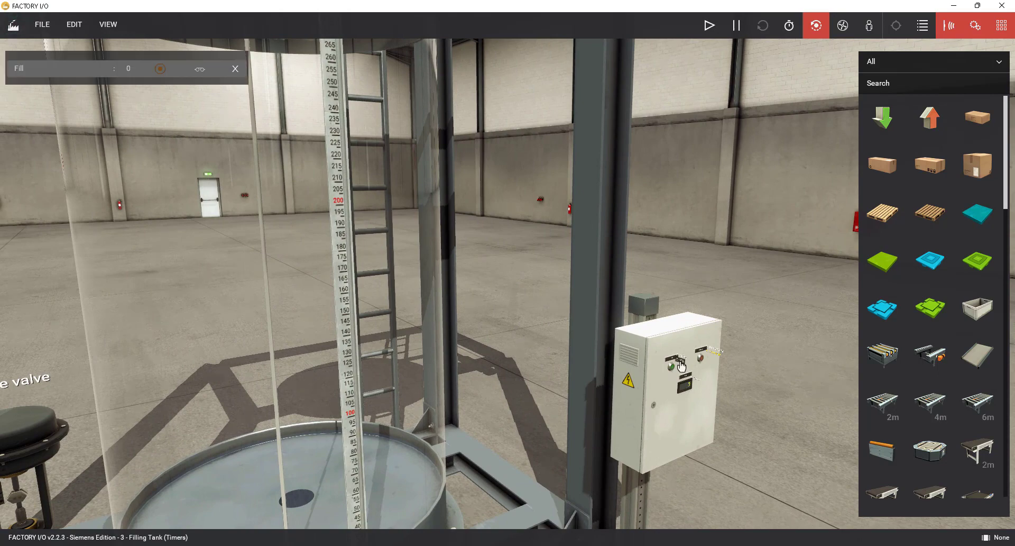
pyautogui.scroll(5, 726, 356)
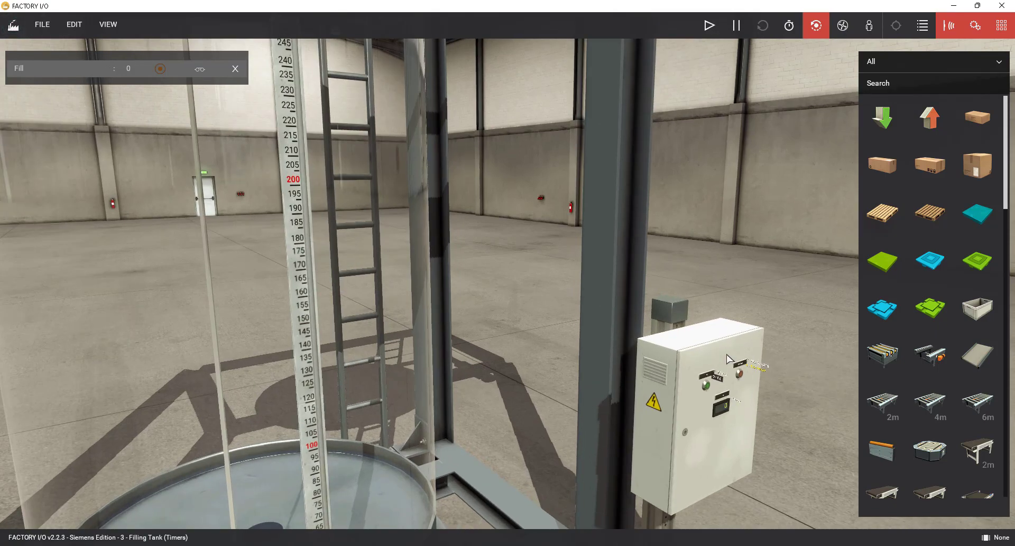
pyautogui.moveTo(746, 376); pyautogui.dragTo(713, 386)
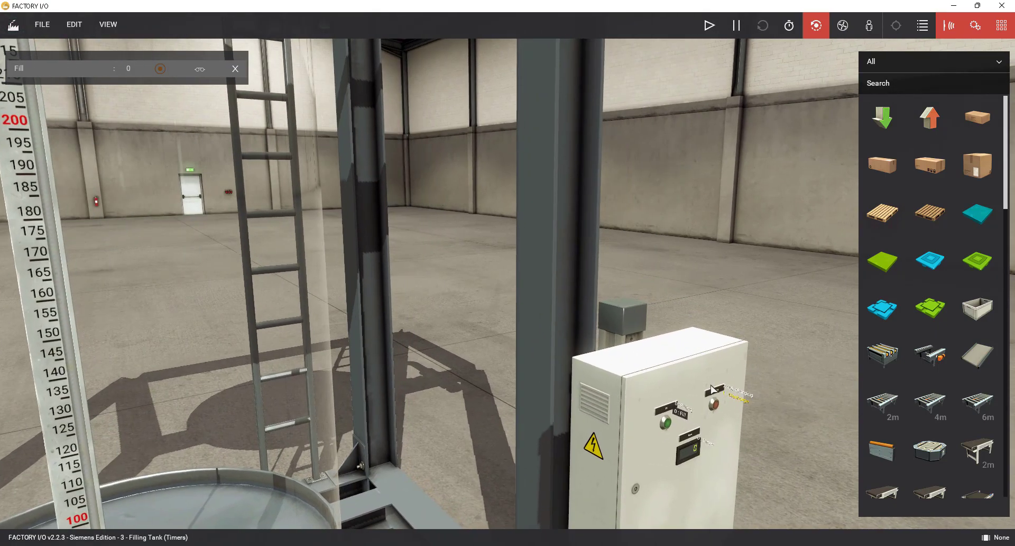
pyautogui.click(739, 403)
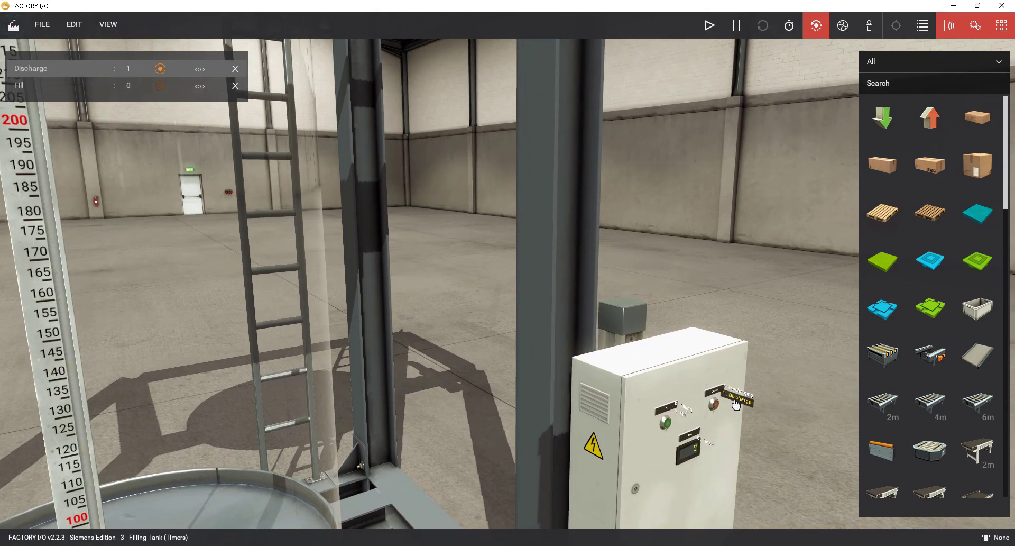
# Pin the Fill valve and Discharge valve tags of the tank alongside the button tags.
pyautogui.scroll(-4, 711, 364)
pyautogui.scroll(-6, 710, 361)
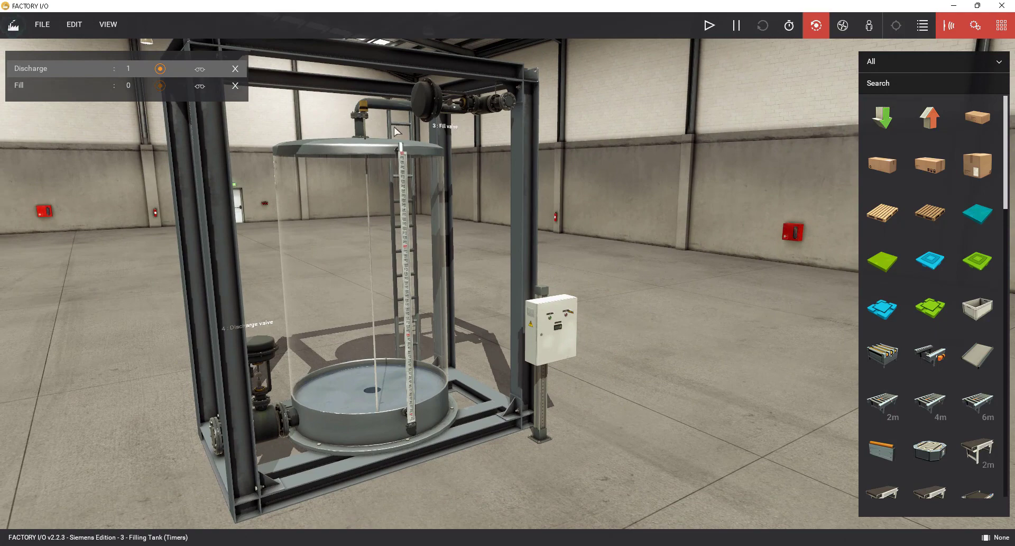
pyautogui.click(447, 131)
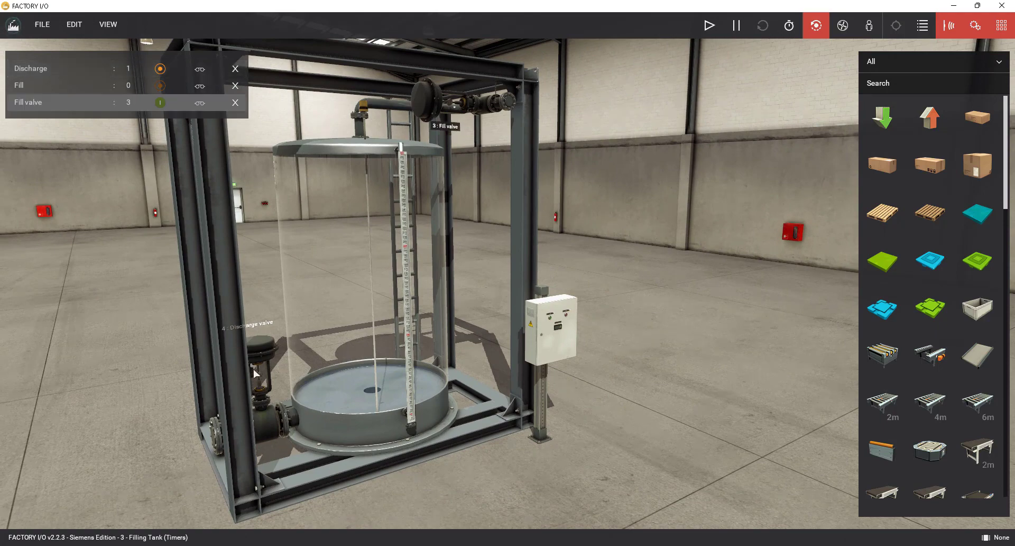
pyautogui.click(259, 322)
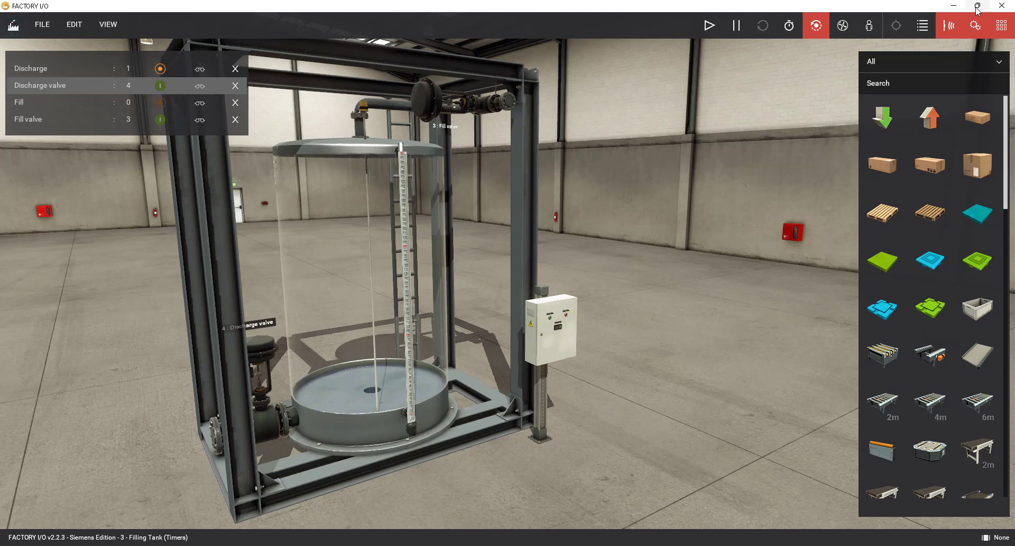
# Arrange FACTORY I/O side by side with LOGO!Soft Comfort, showing the ladder diagram next to the tank scene.
pyautogui.click(1001, 25)
pyautogui.click(890, 33)
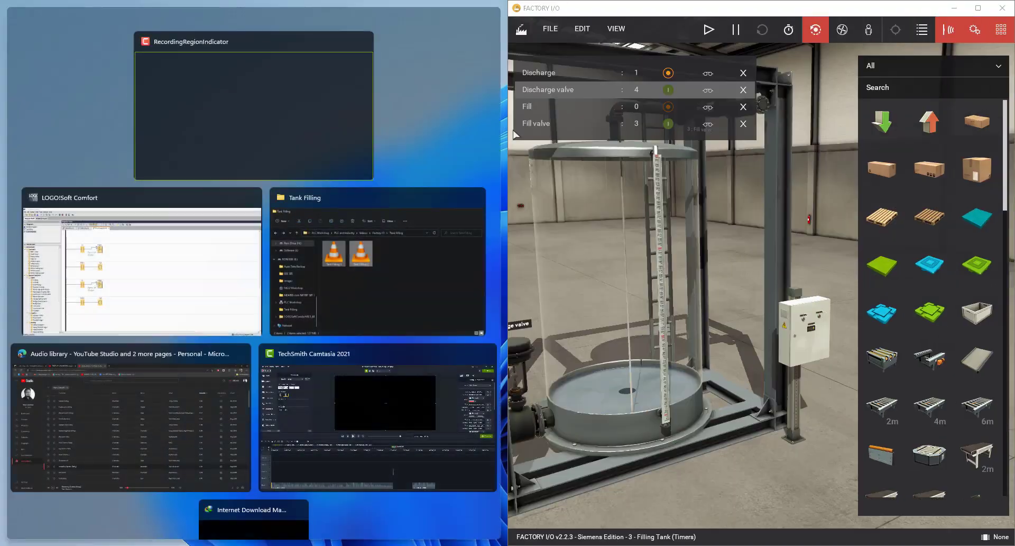
pyautogui.click(177, 270)
pyautogui.scroll(-1, 269, 209)
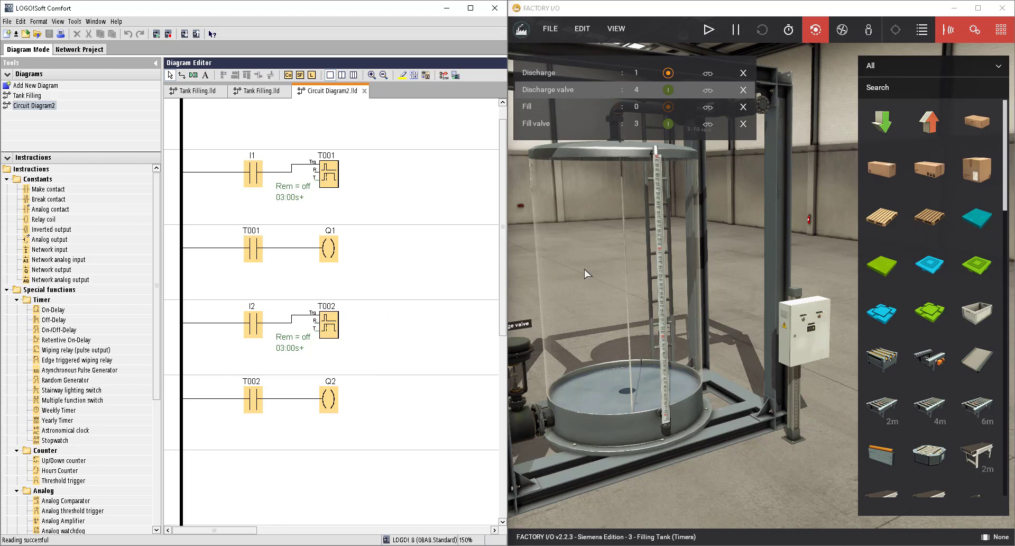
# Hide the parts palette and frame the whole tank with its control box in the narrowed scene view.
pyautogui.moveTo(628, 305); pyautogui.dragTo(682, 322)
pyautogui.click(1006, 34)
pyautogui.moveTo(674, 239); pyautogui.dragTo(726, 256)
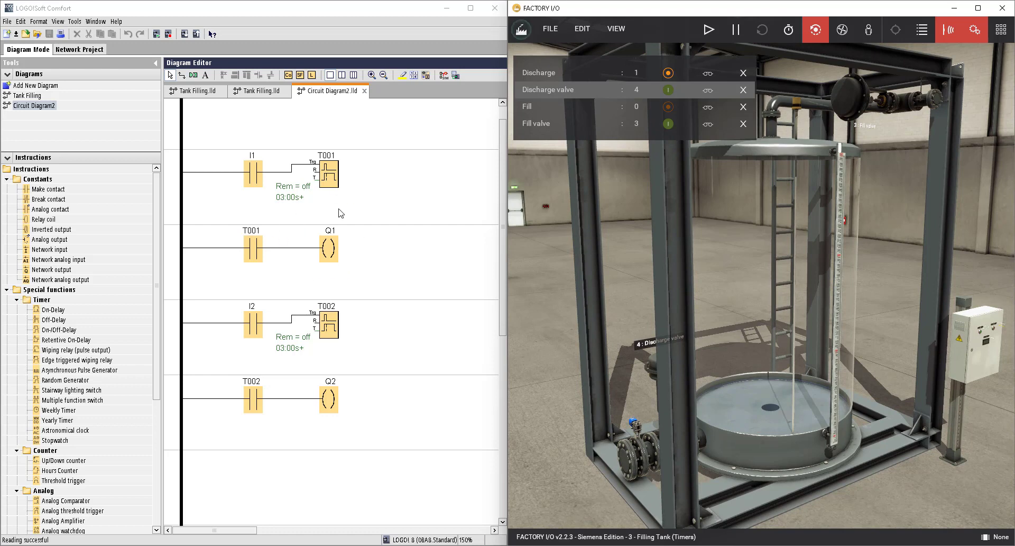
# Select Siemens LOGO! as the scene's driver and clear all of its existing tag assignments.
pyautogui.click(552, 32)
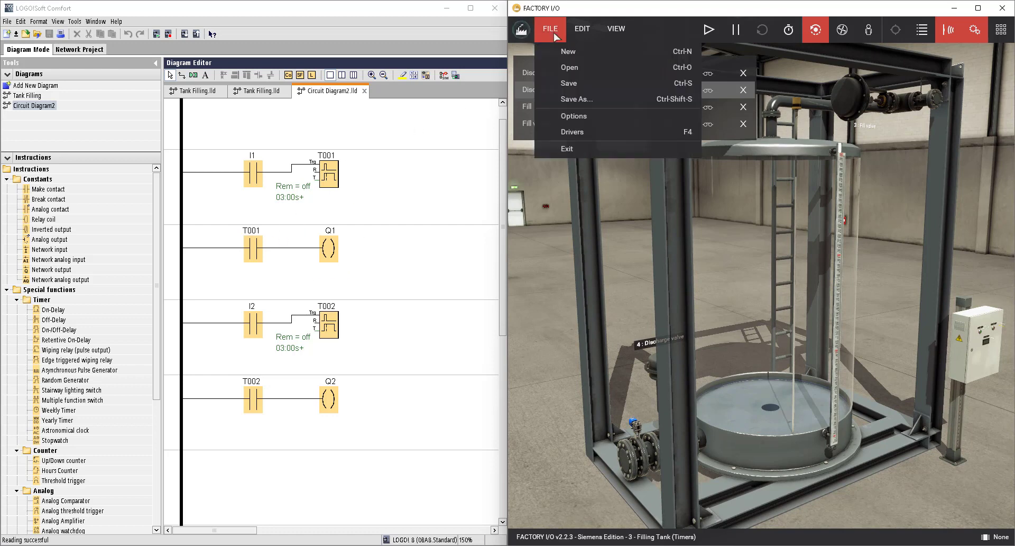
pyautogui.click(571, 133)
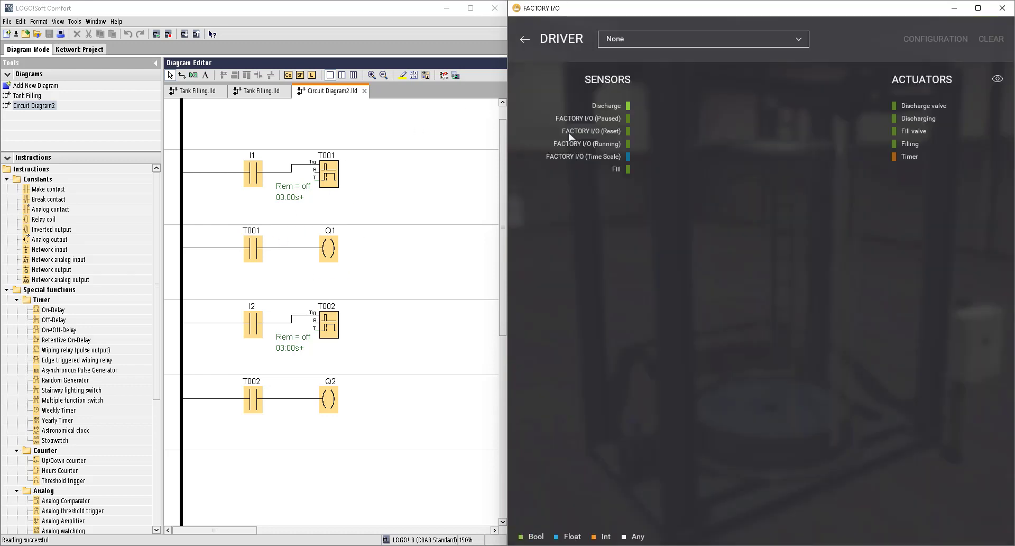
pyautogui.click(658, 47)
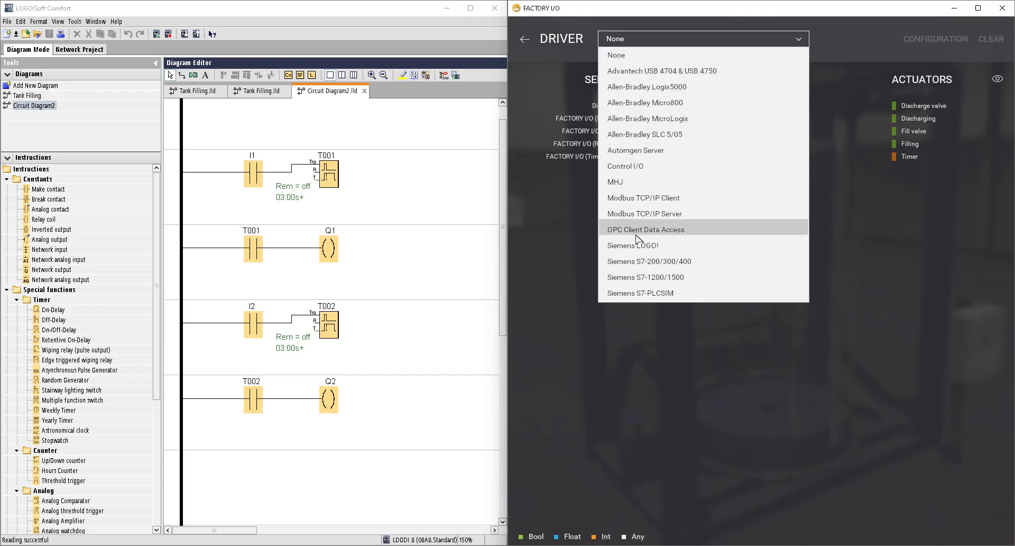
pyautogui.click(629, 248)
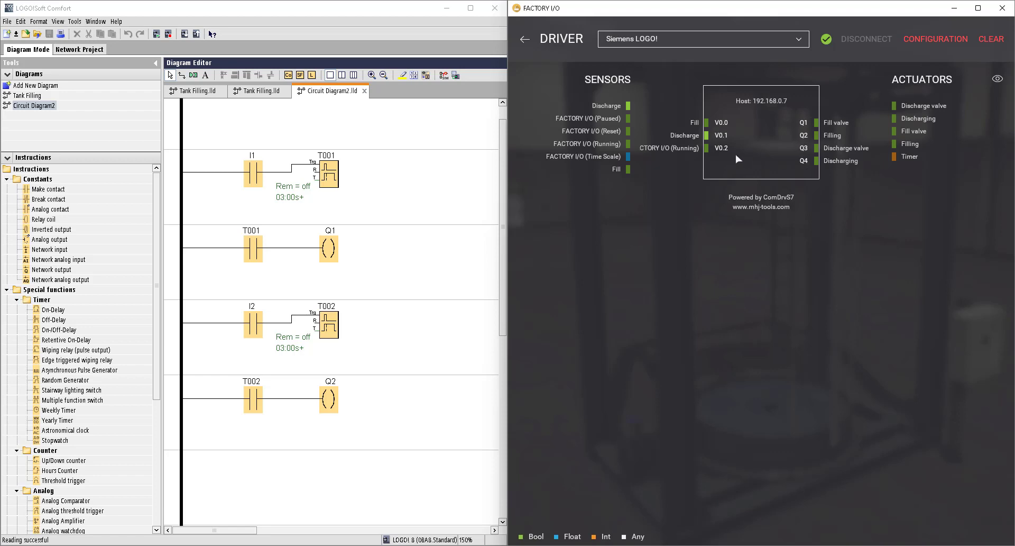
pyautogui.click(991, 40)
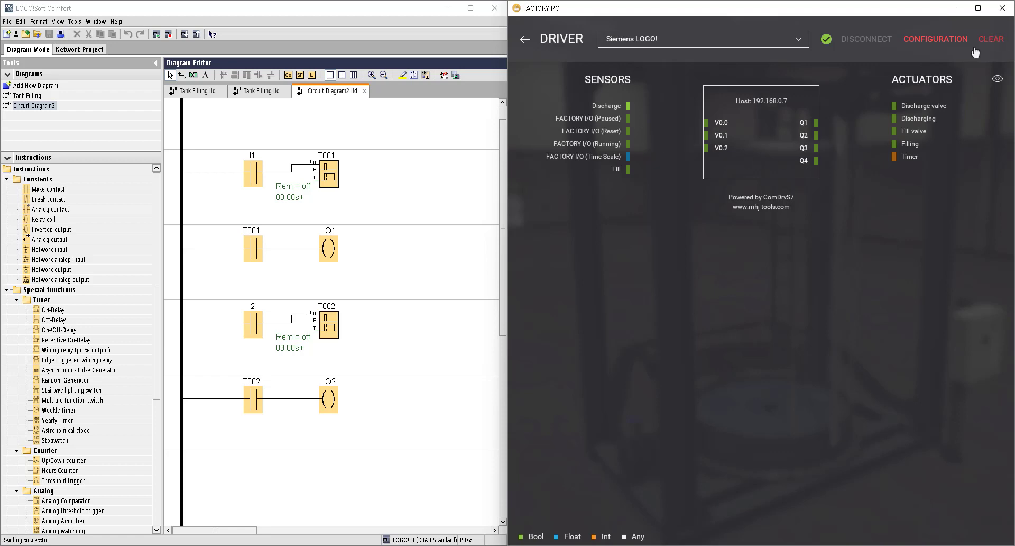
# Assign the Fill sensor to V0.0, Discharge to V0.1, the Fill valve actuator to Q1 and Discharge valve to Q2.
pyautogui.click(256, 177)
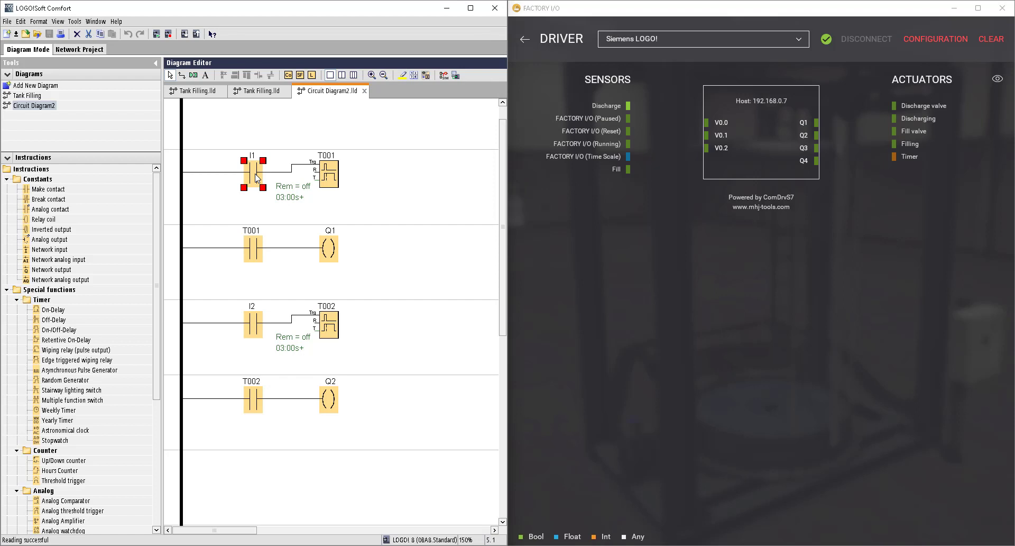
pyautogui.click(252, 322)
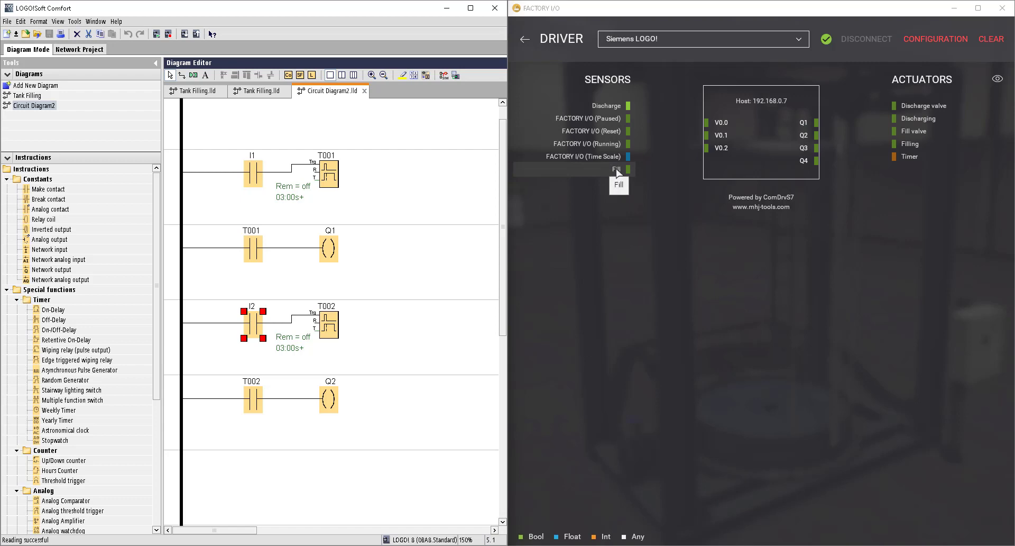
pyautogui.moveTo(617, 172); pyautogui.dragTo(699, 126)
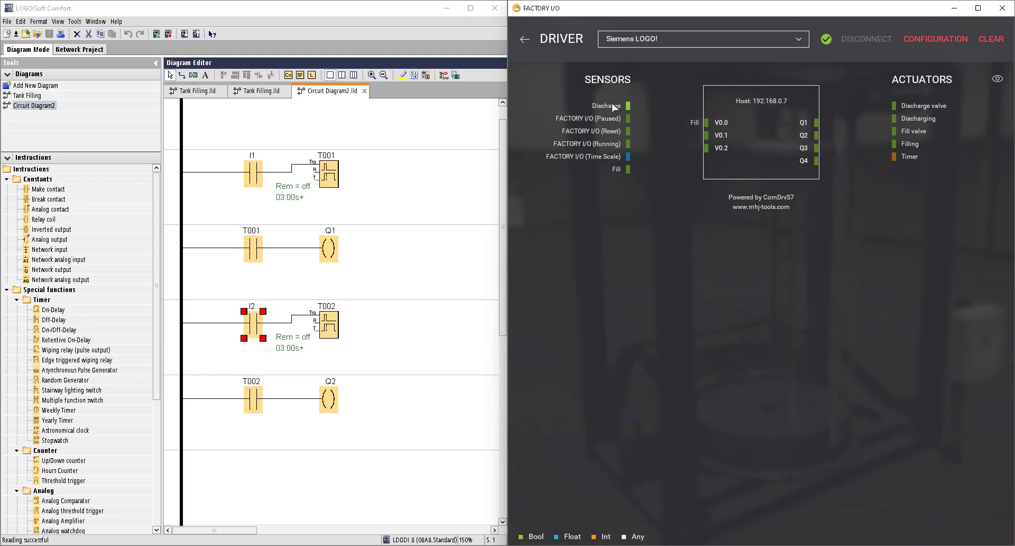
pyautogui.moveTo(604, 106); pyautogui.dragTo(685, 136)
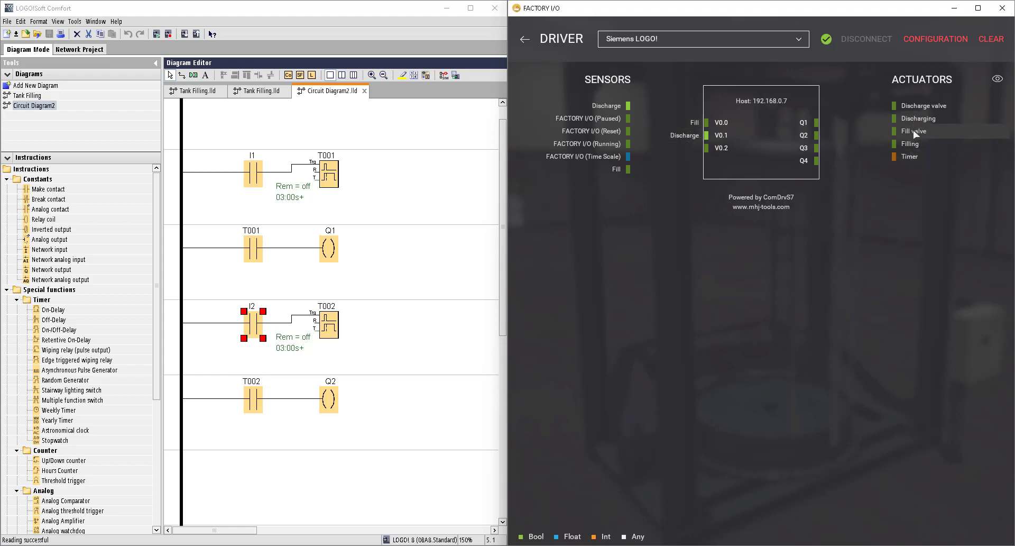
pyautogui.moveTo(910, 133); pyautogui.dragTo(832, 128)
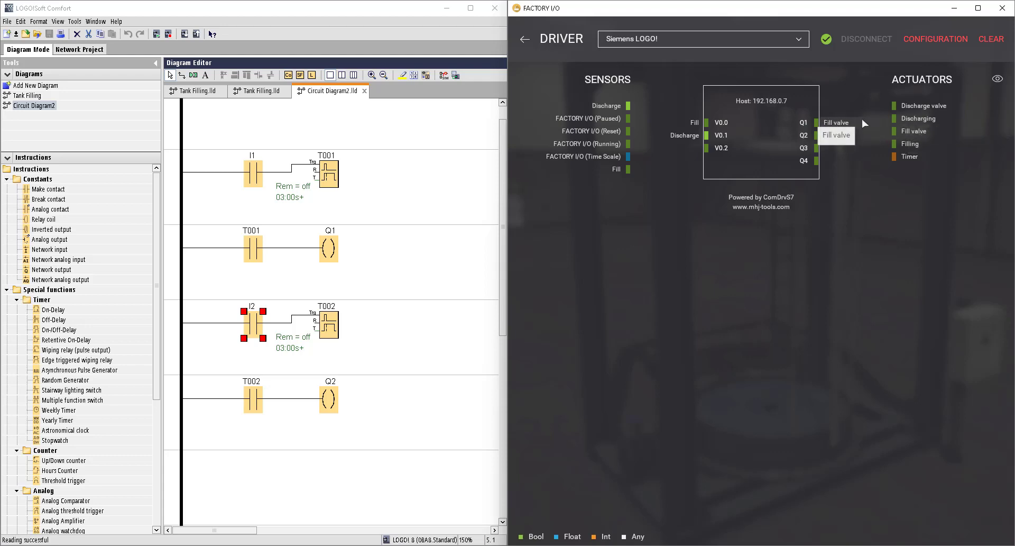
pyautogui.moveTo(922, 106); pyautogui.dragTo(828, 142)
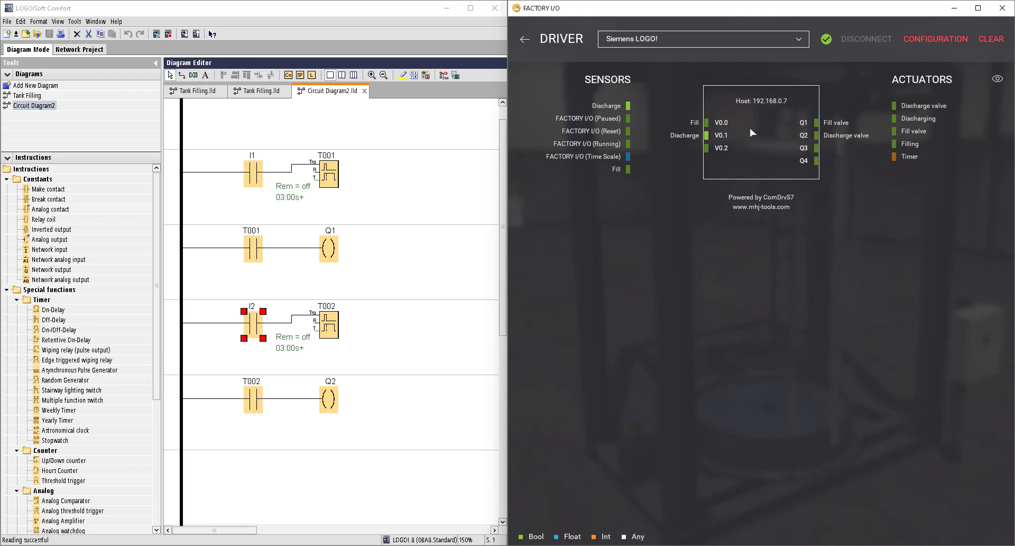
# Set the Siemens LOGO! driver's I/O points to 2 Bool inputs and 2 Bool outputs, then return to the scene.
pyautogui.click(935, 39)
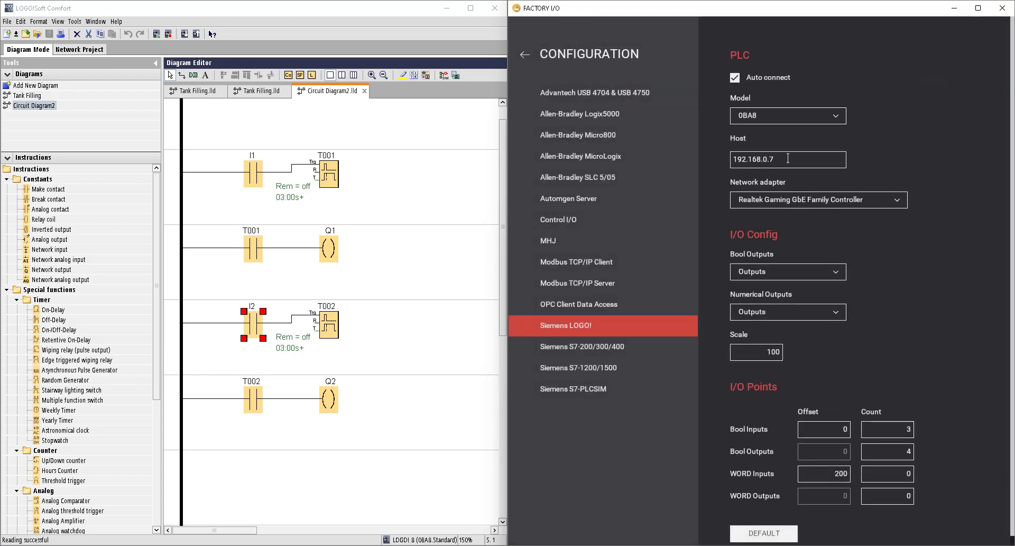
pyautogui.click(787, 159)
pyautogui.click(767, 201)
pyautogui.click(765, 204)
pyautogui.click(905, 452)
pyautogui.click(524, 54)
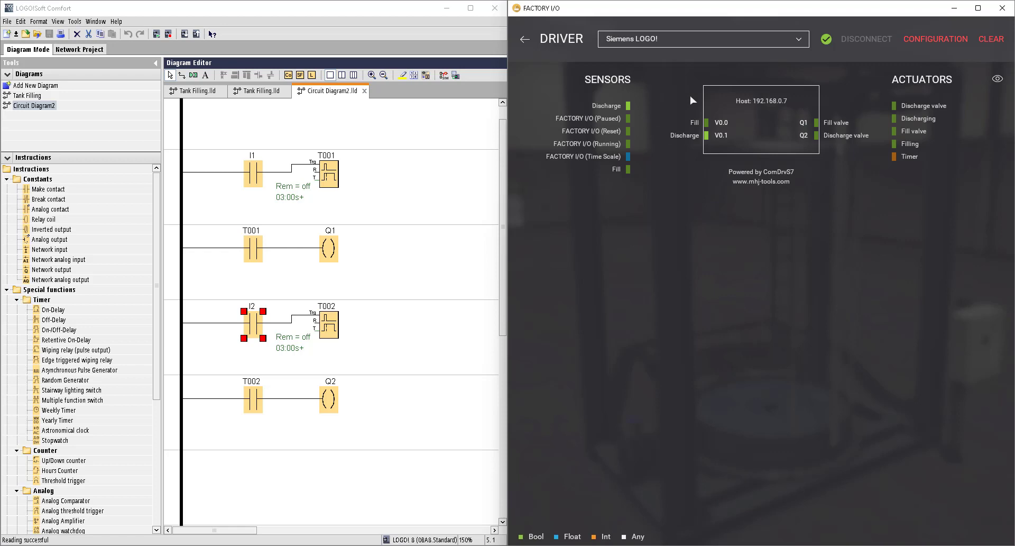
pyautogui.click(997, 79)
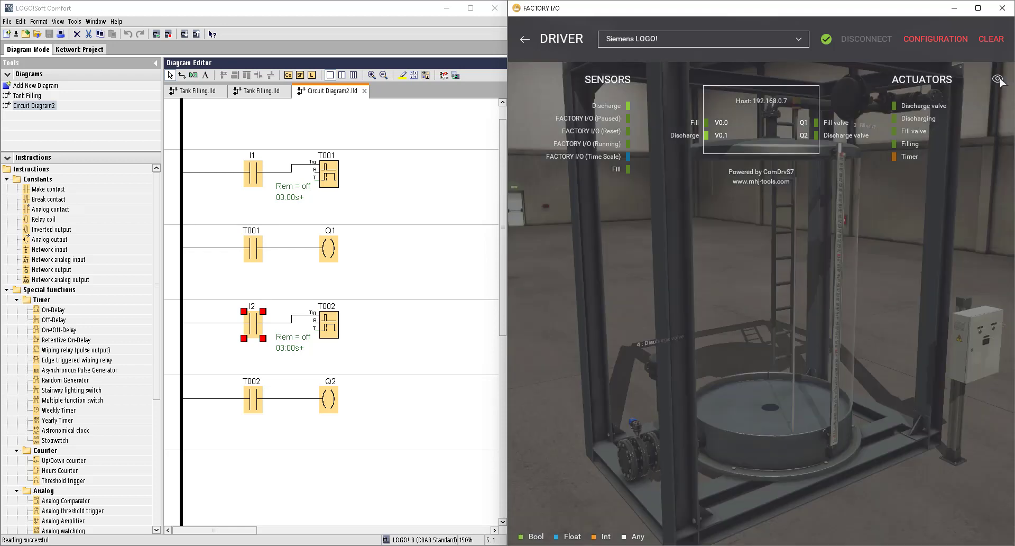
pyautogui.click(527, 42)
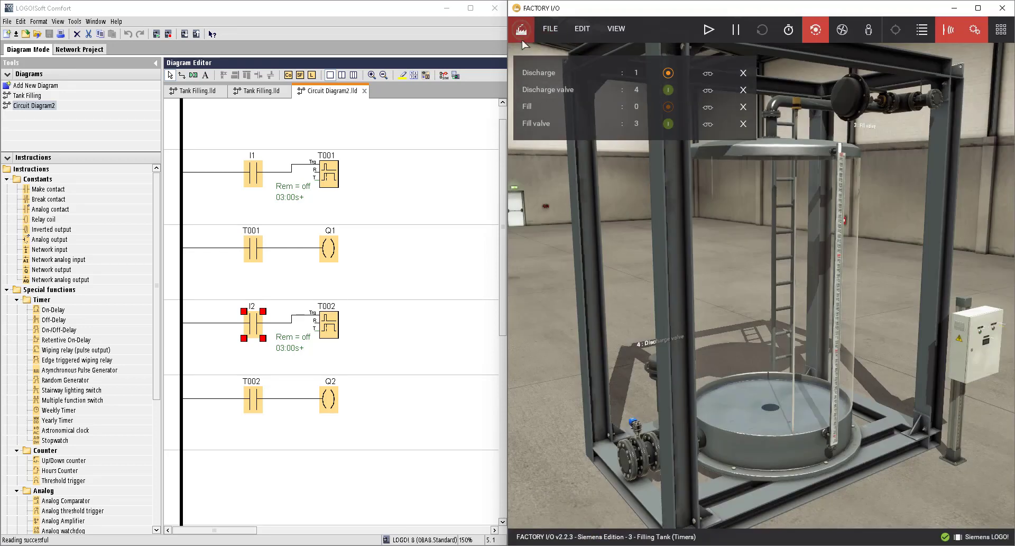